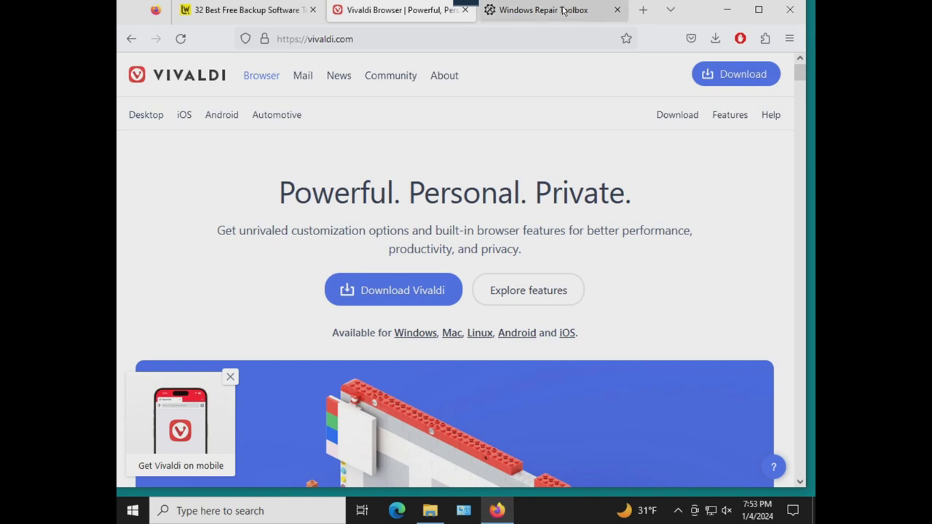
Read the Windows Repair Toolbox page's features and download section, minimize Firefox and open Downloads.
click(562, 15)
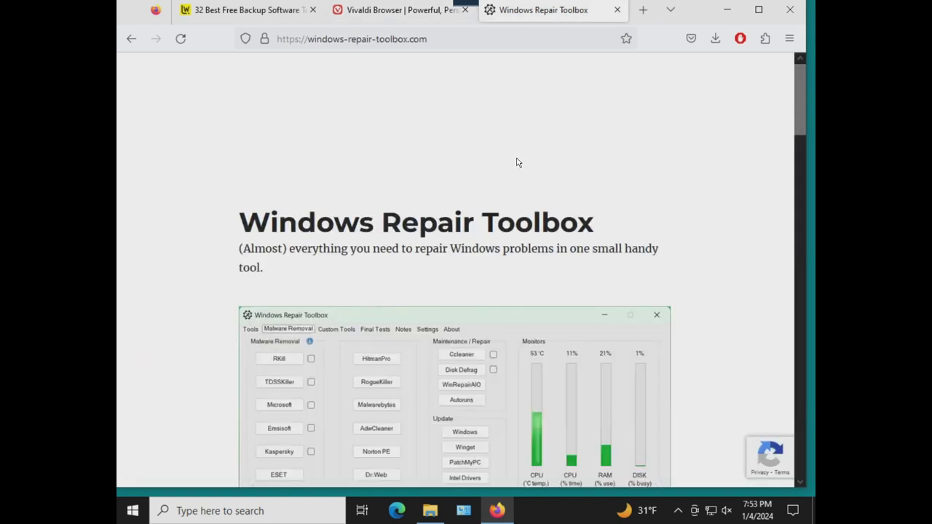
scroll(517, 163, down, 4)
scroll(518, 162, up, 4)
scroll(518, 160, down, 6)
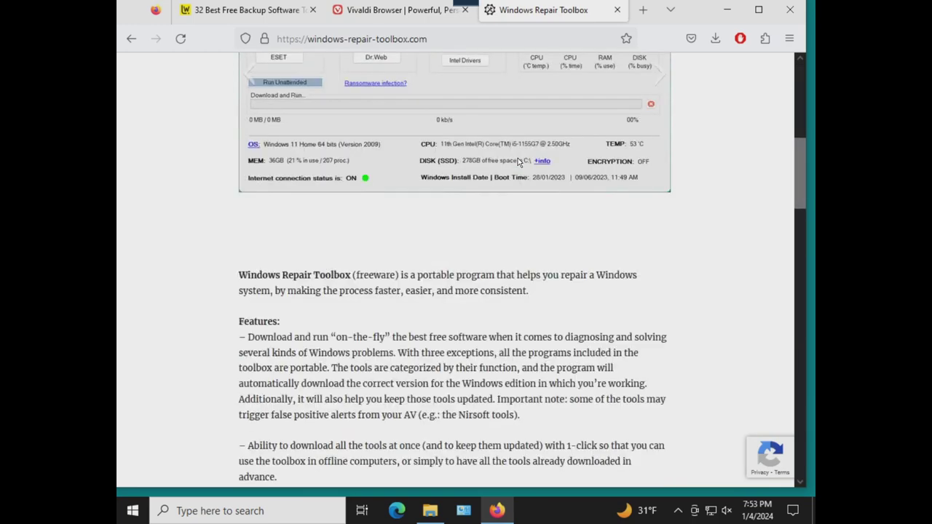
scroll(518, 162, up, 6)
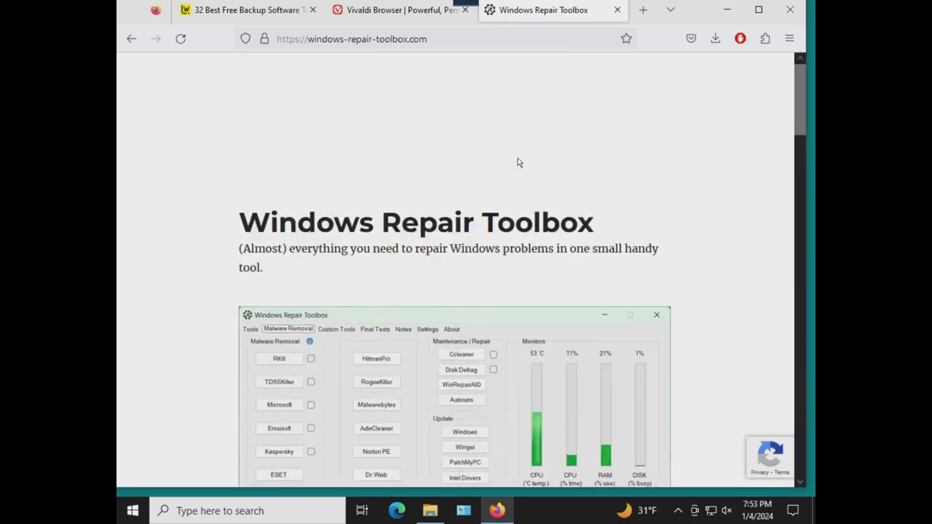
scroll(518, 162, down, 2)
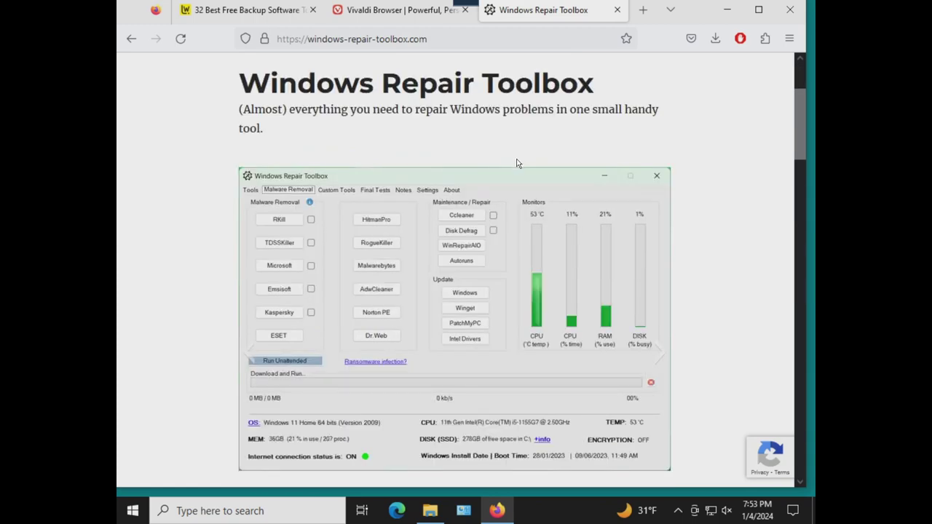
scroll(517, 163, down, 10)
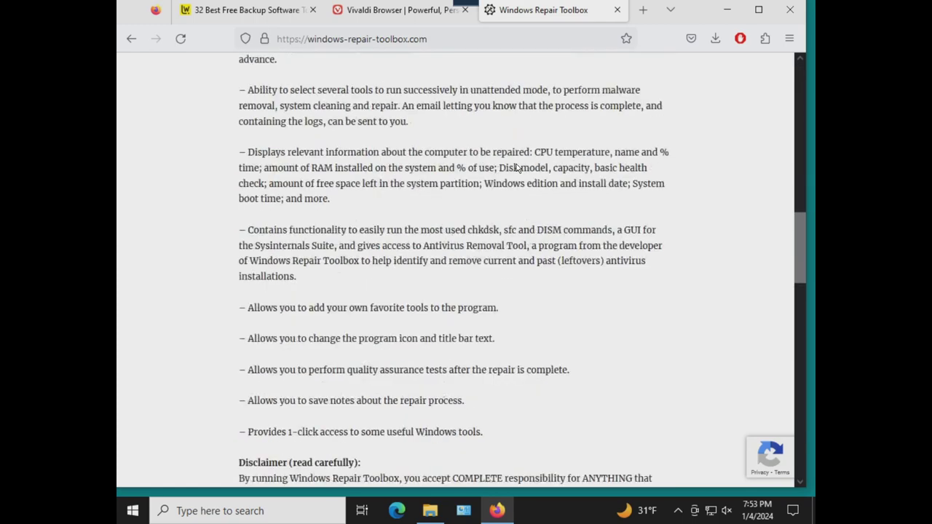
scroll(516, 164, down, 3)
scroll(516, 164, down, 2)
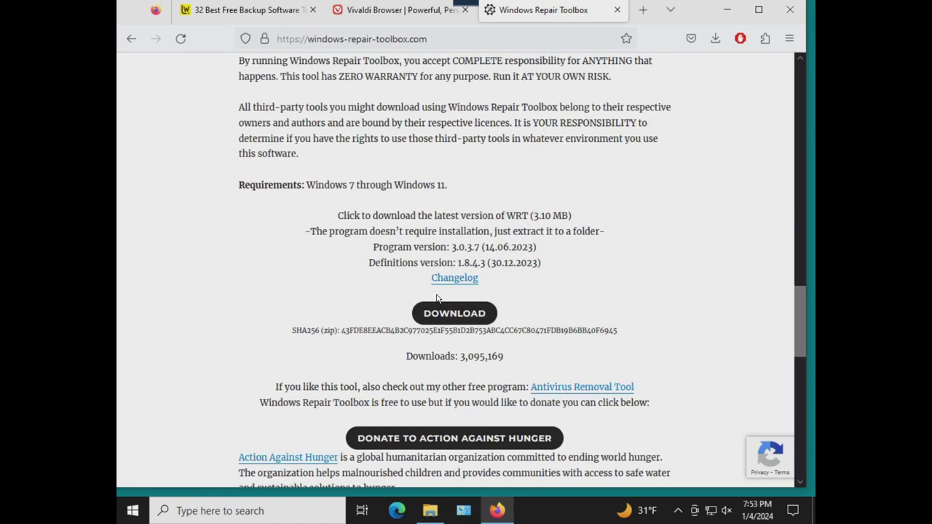
scroll(742, 60, up, 2)
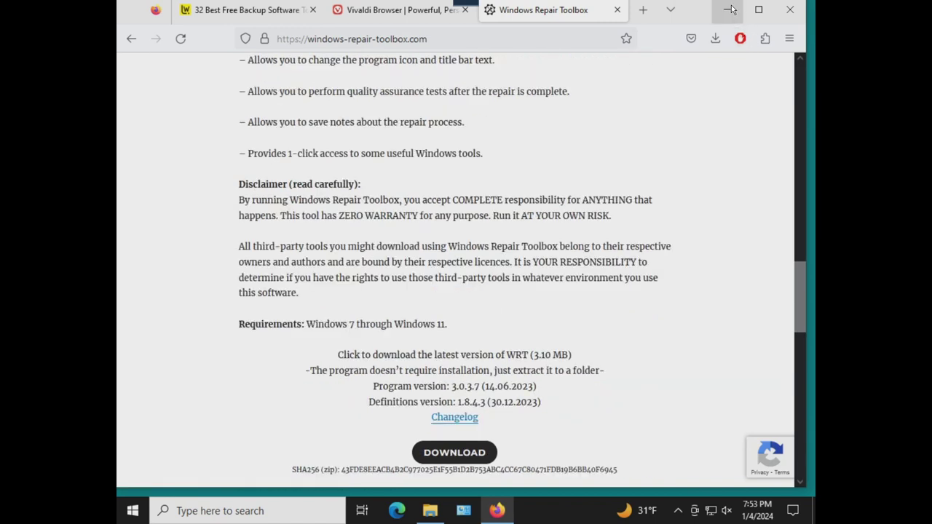
click(728, 10)
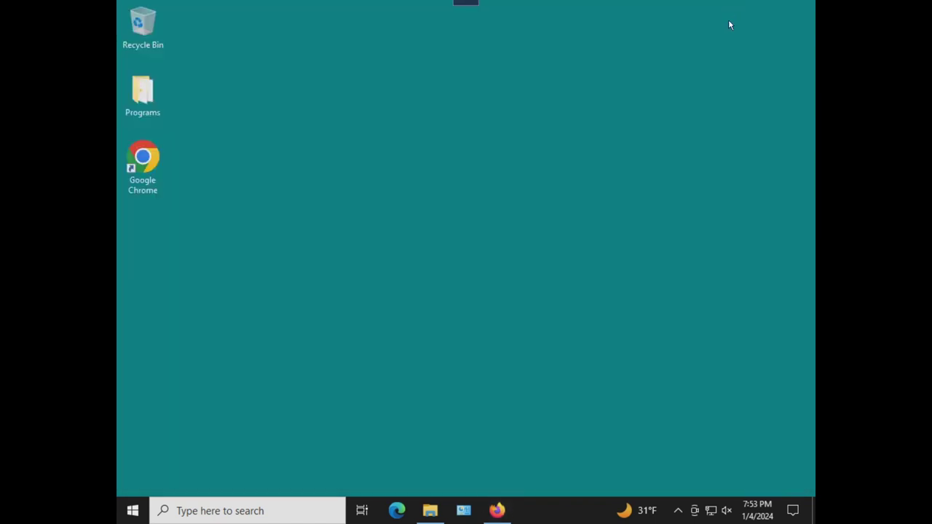
click(430, 510)
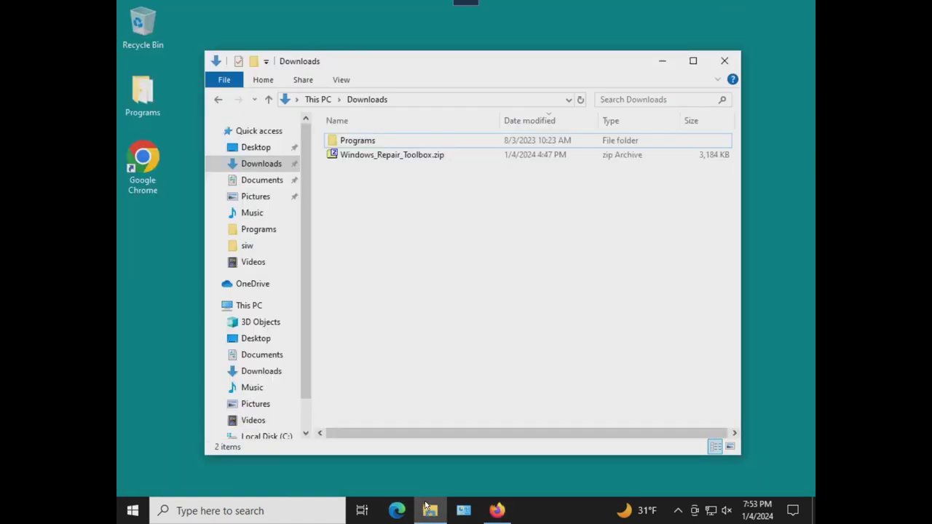
Extract Windows_Repair_Toolbox.zip into Downloads using 7-Zip's Extract Here.
click(372, 154)
right_click(373, 153)
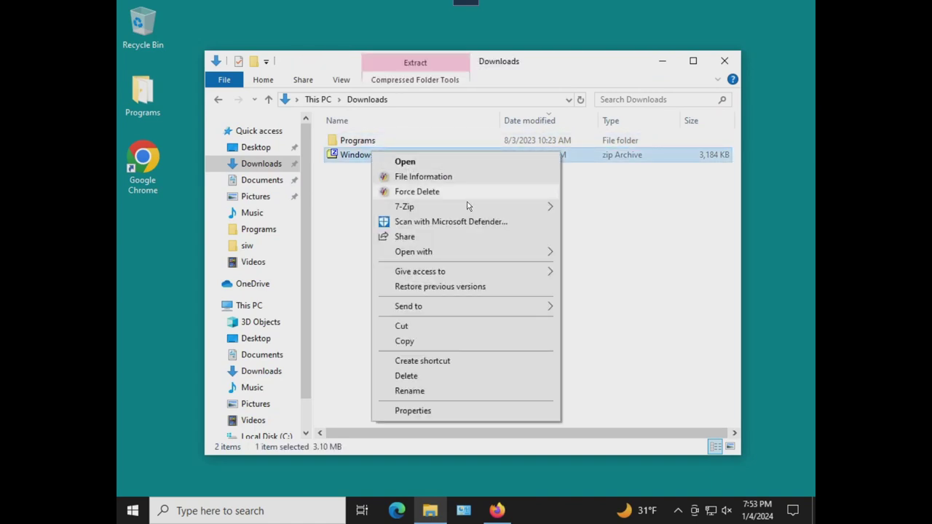
mouse_move(473, 207)
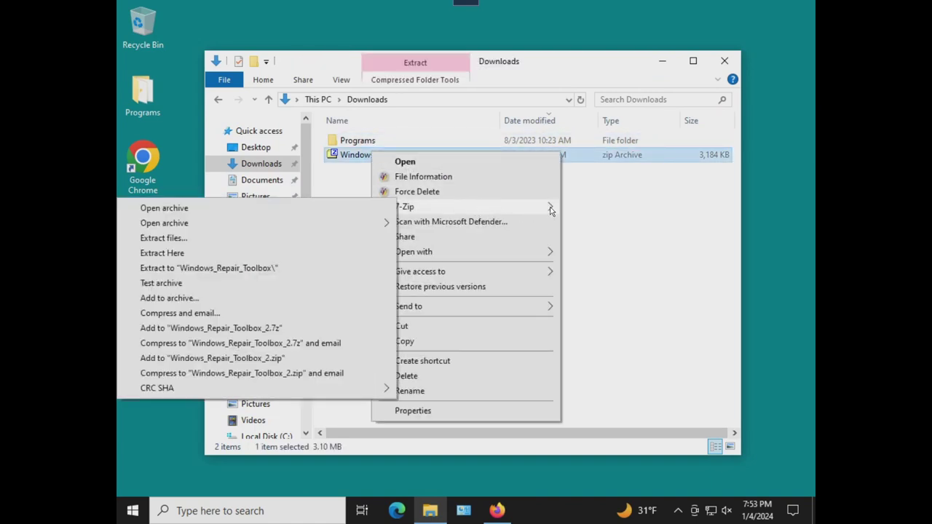
click(234, 255)
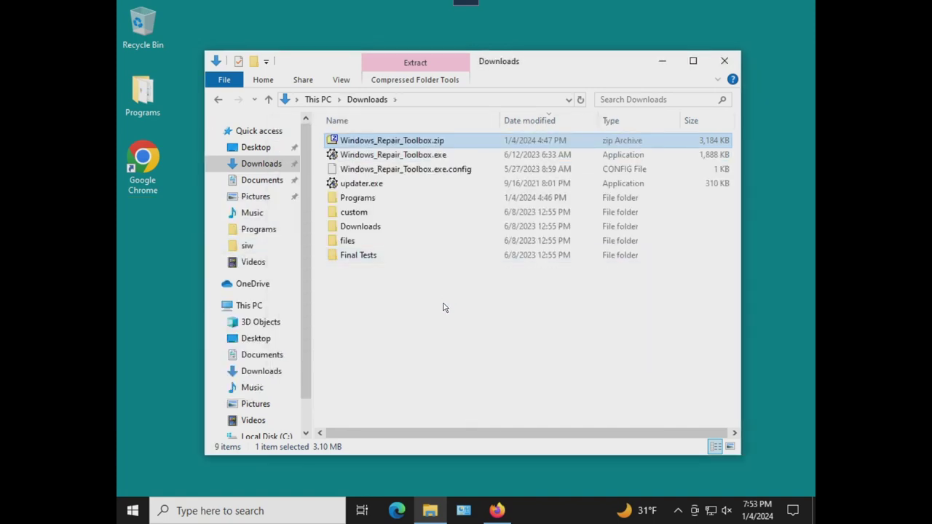
Run Windows_Repair_Toolbox.exe as administrator, accept its licence, and minimize Firefox and File Explorer.
double_click(413, 155)
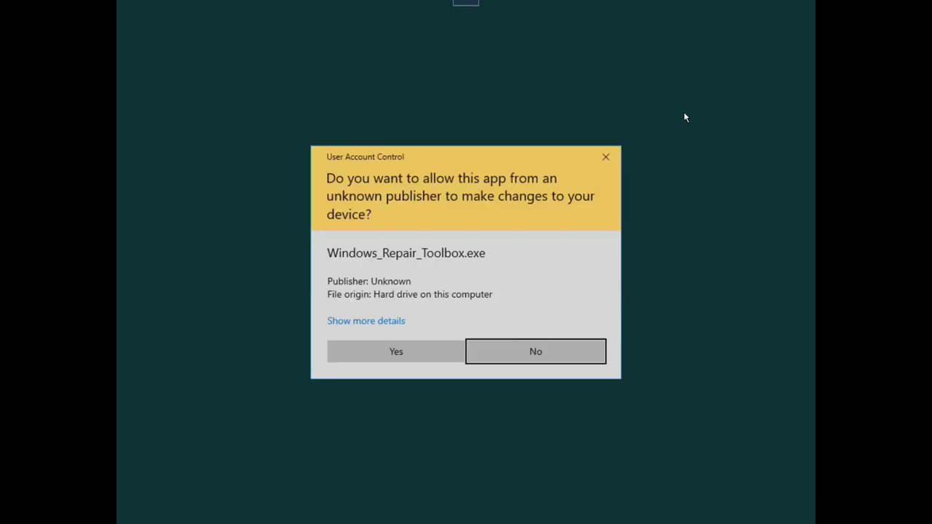
click(444, 350)
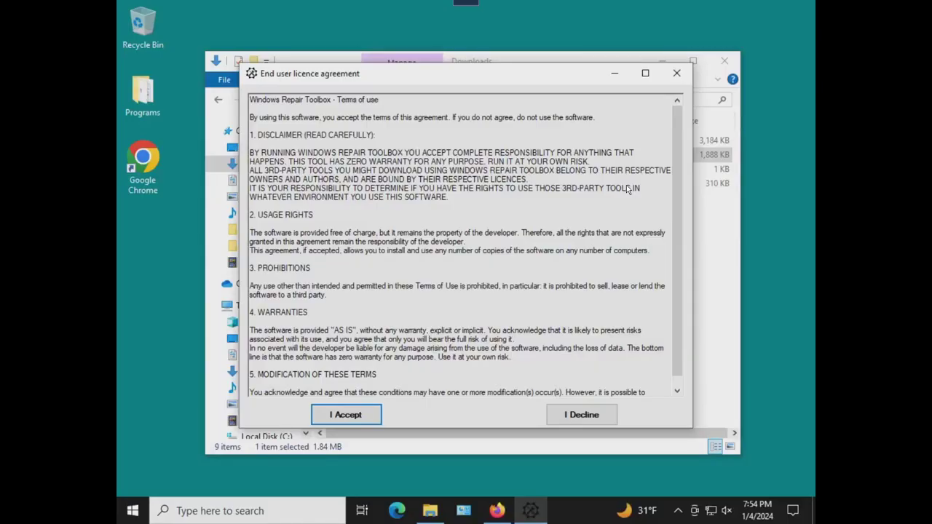
click(341, 415)
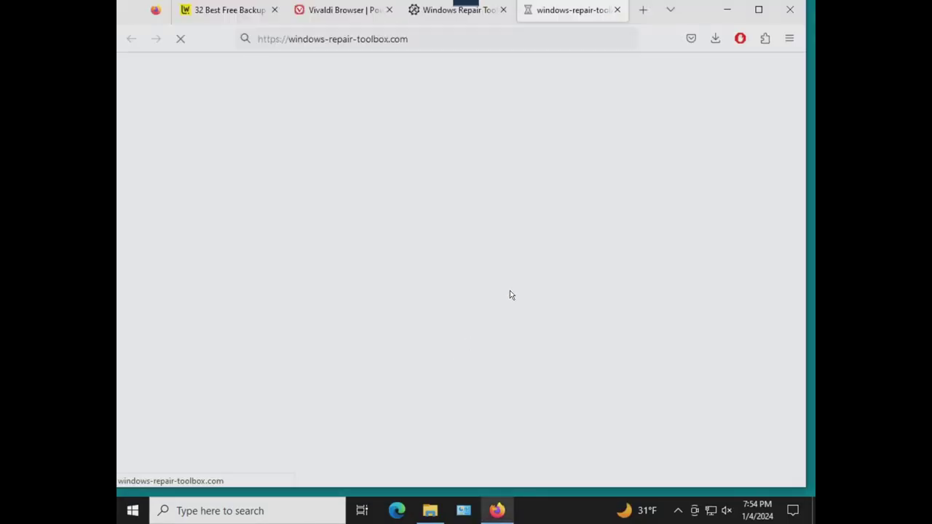
click(727, 9)
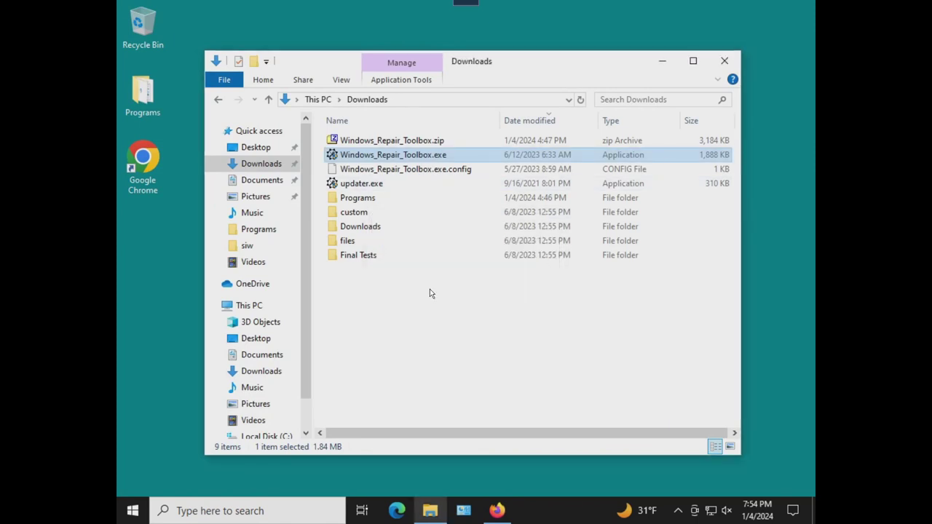
click(664, 63)
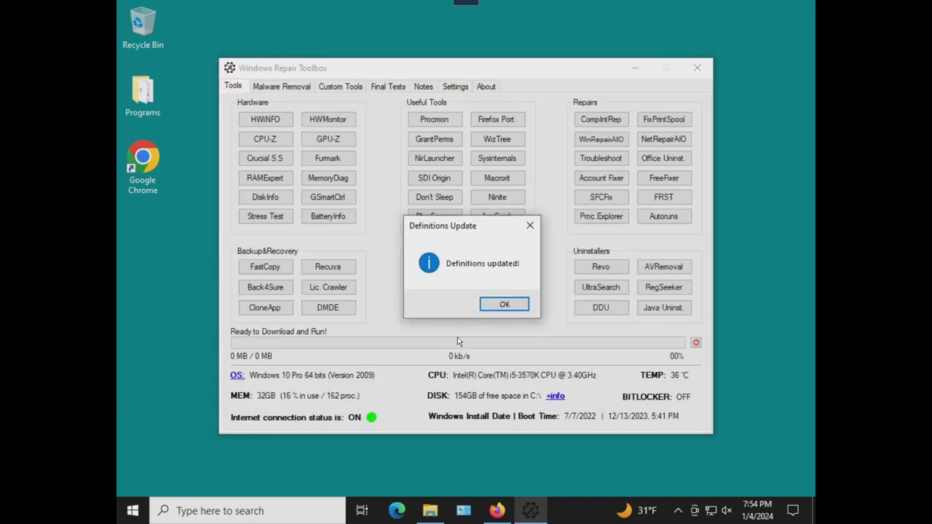
Acknowledge the definitions update, dismiss the HWiNFO download error, and launch CPU-Z instead.
click(500, 306)
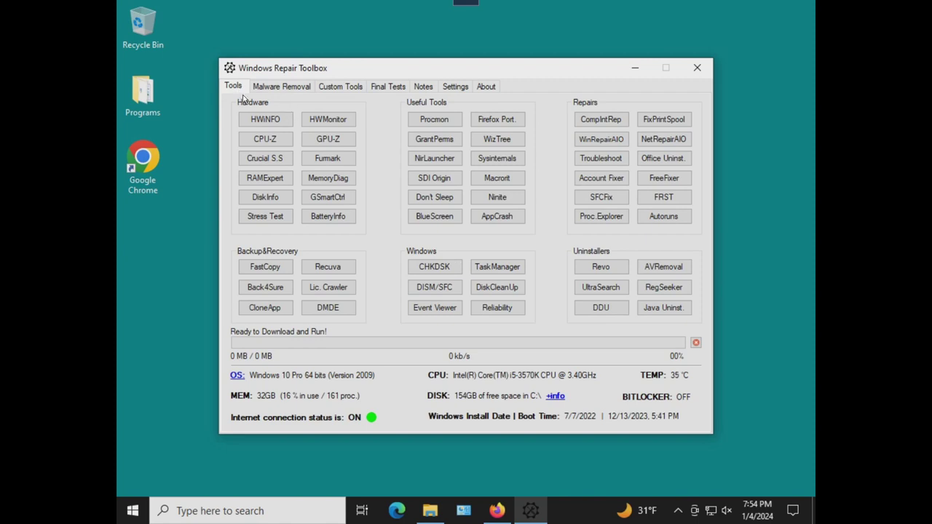
click(274, 122)
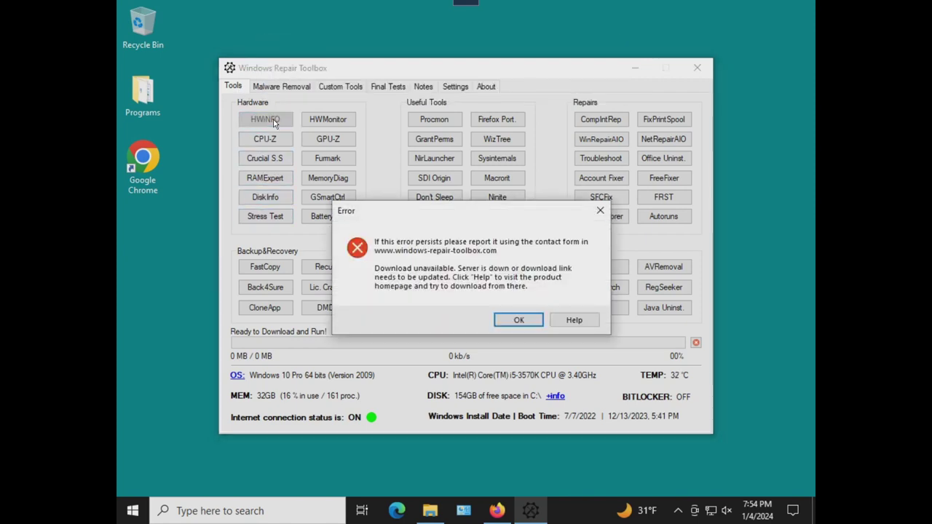
click(517, 322)
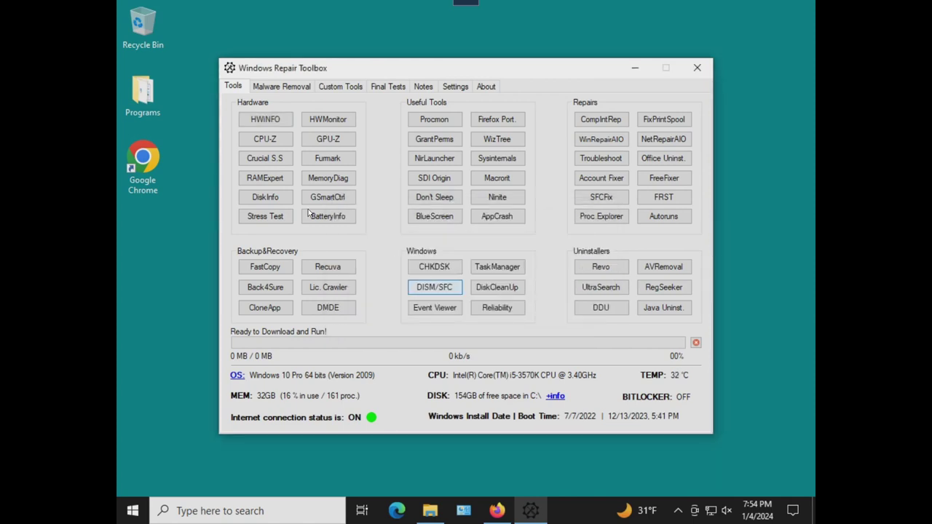
click(270, 143)
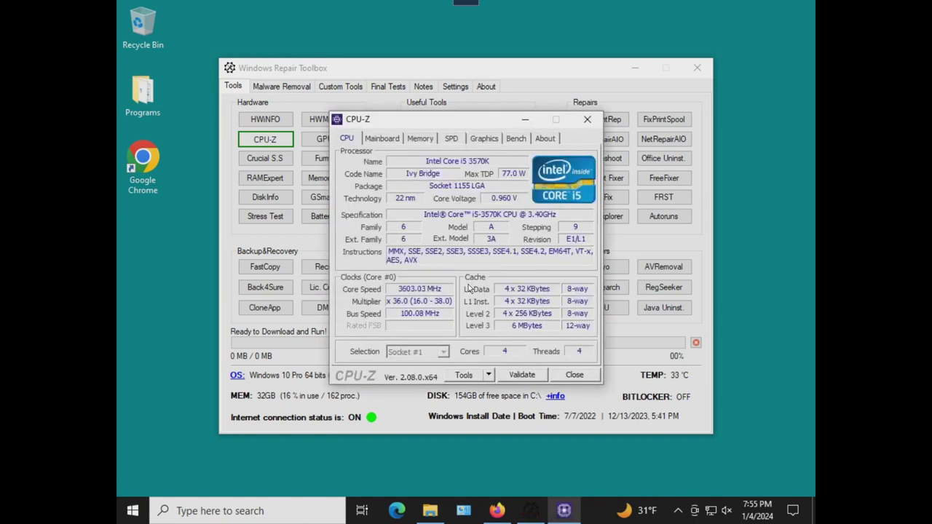
Close CPU-Z after reviewing the Intel Core i5 3570K details.
click(587, 118)
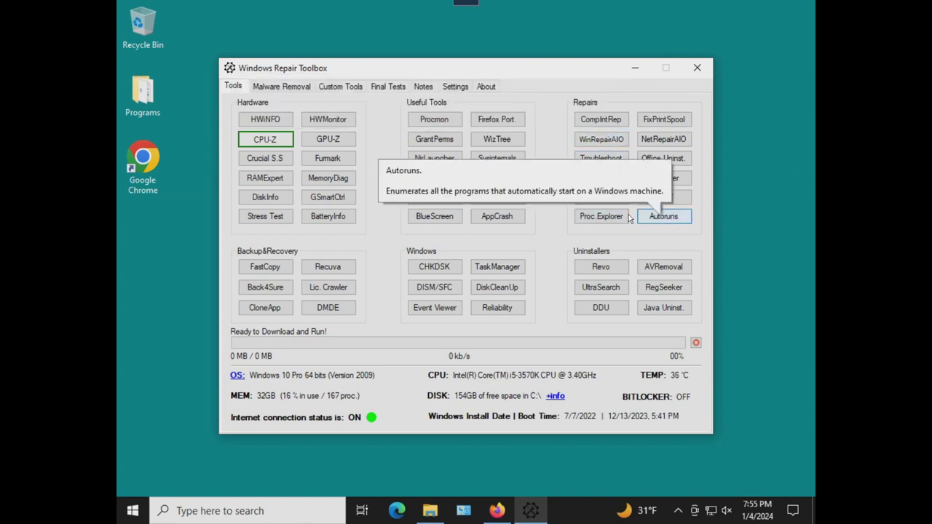
Launch Process Explorer, agree to its EULA, browse the process list, then close it.
click(615, 218)
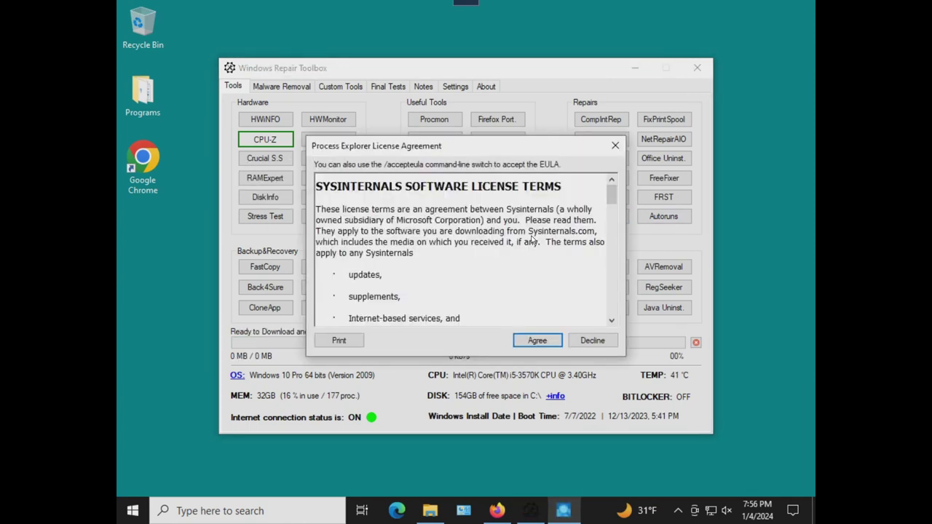
click(529, 341)
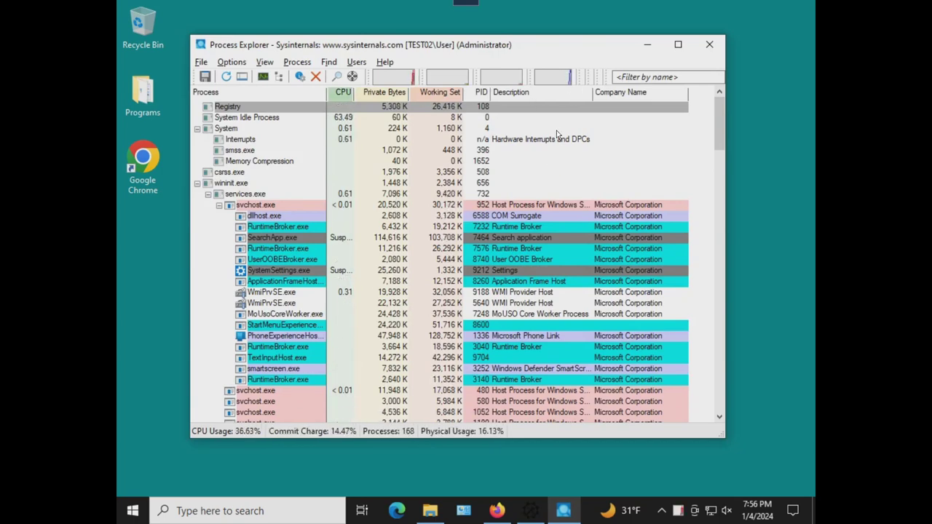
scroll(548, 242, down, 2)
scroll(548, 242, down, 6)
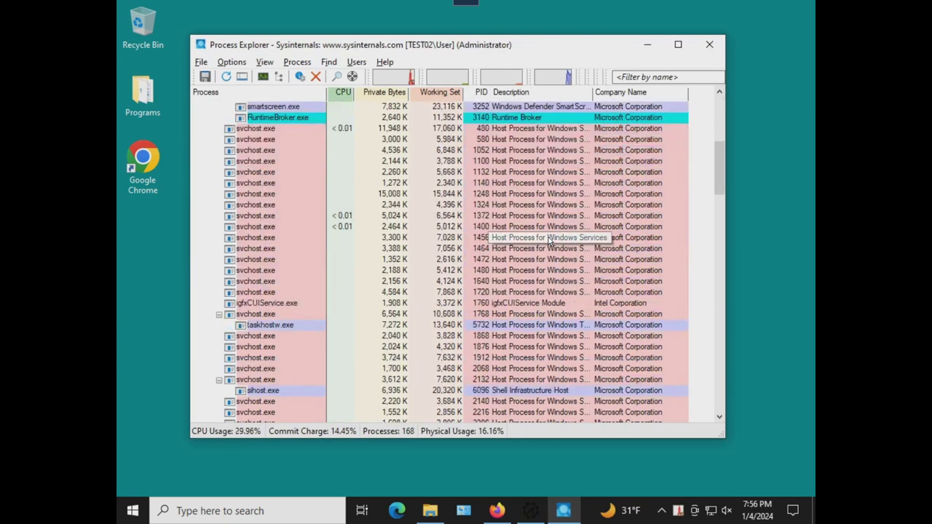
scroll(549, 242, up, 6)
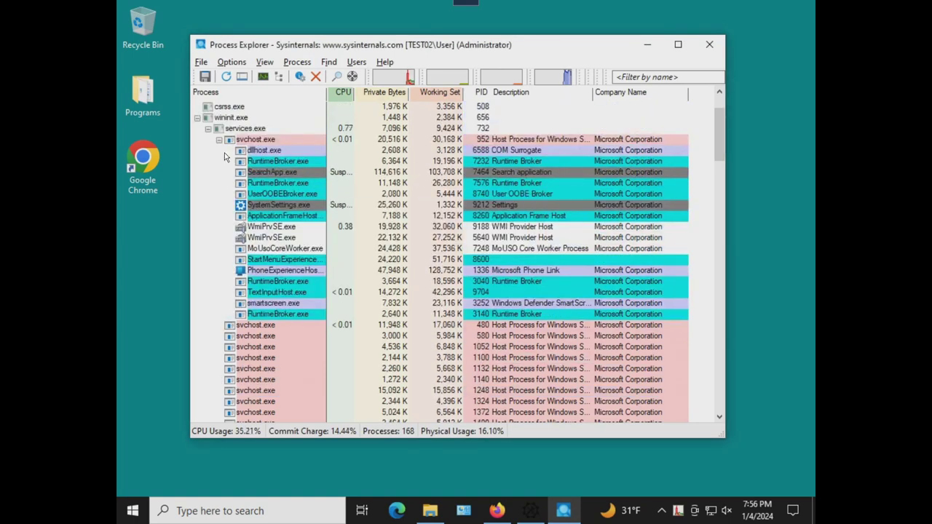
click(709, 44)
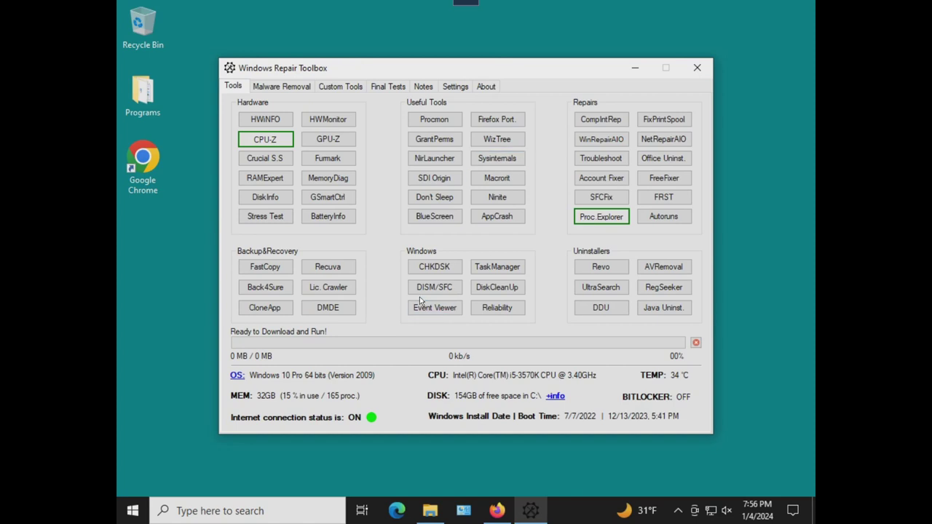
click(296, 87)
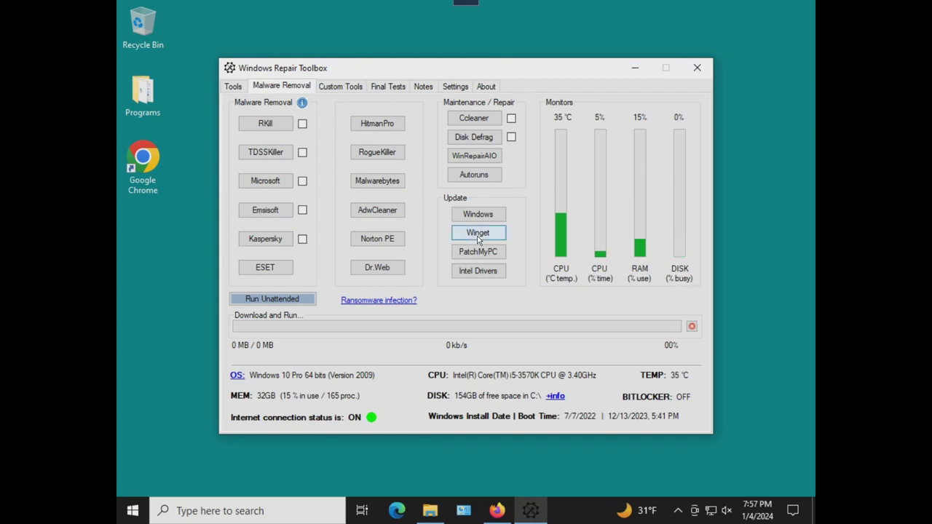
click(351, 88)
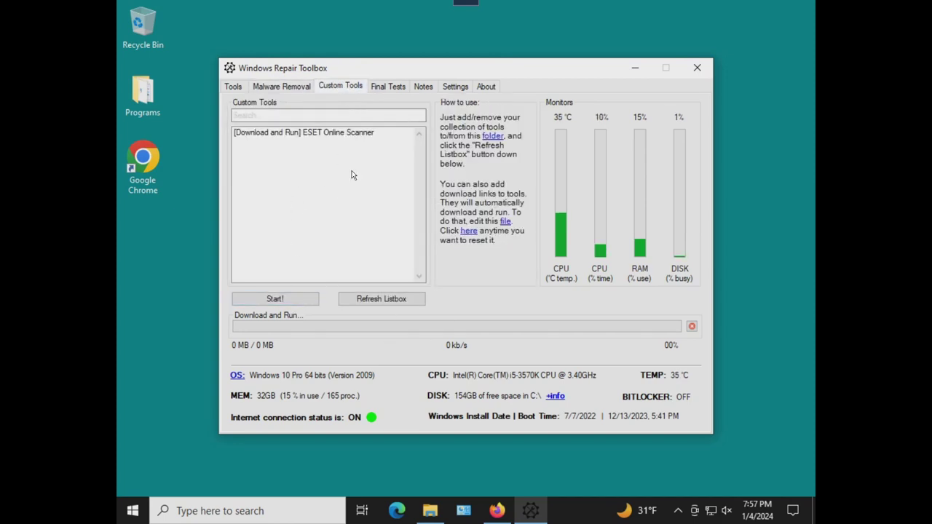
click(399, 87)
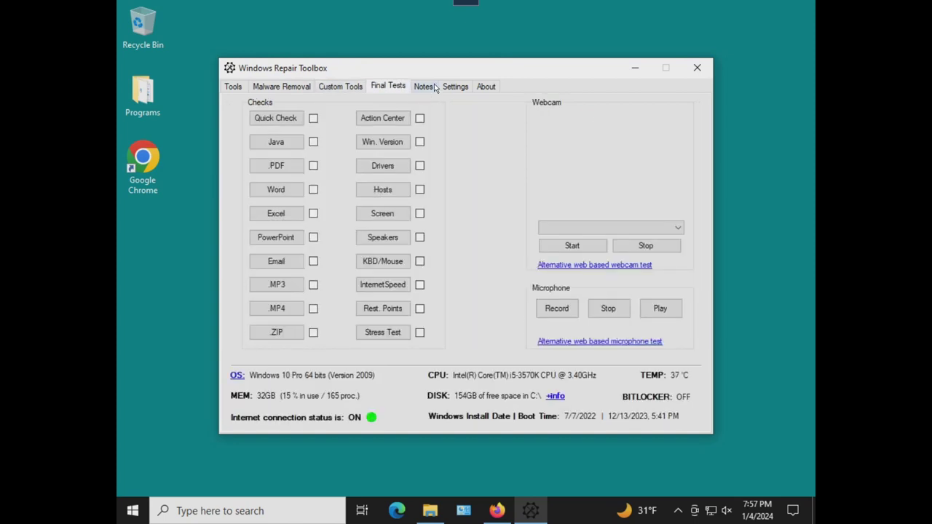
click(430, 87)
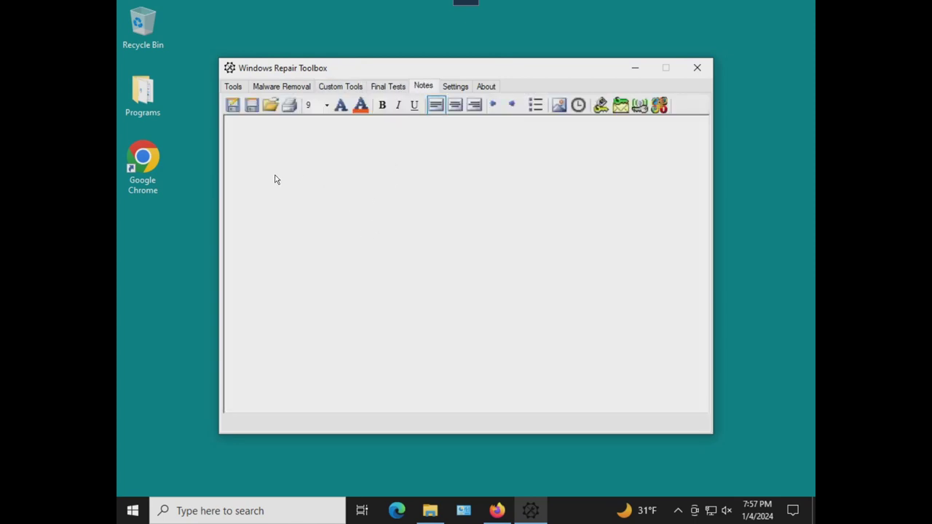
click(397, 89)
click(242, 87)
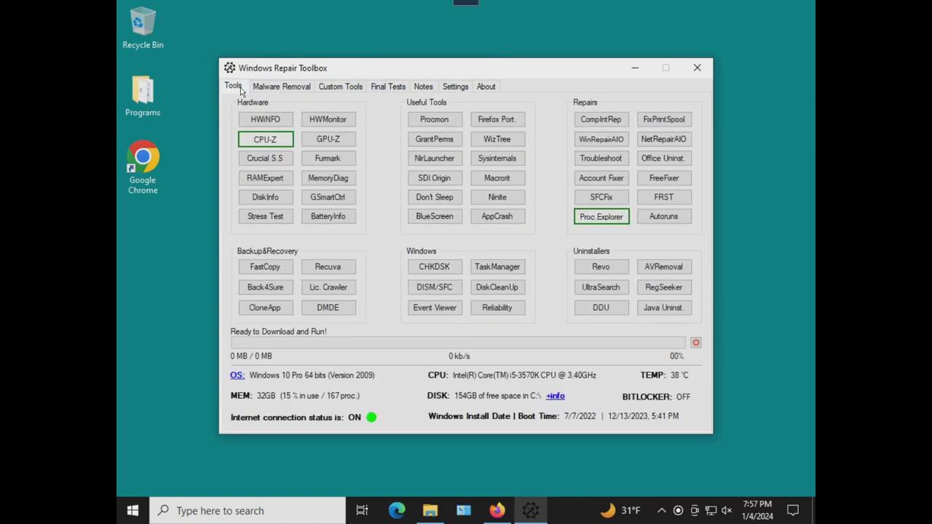